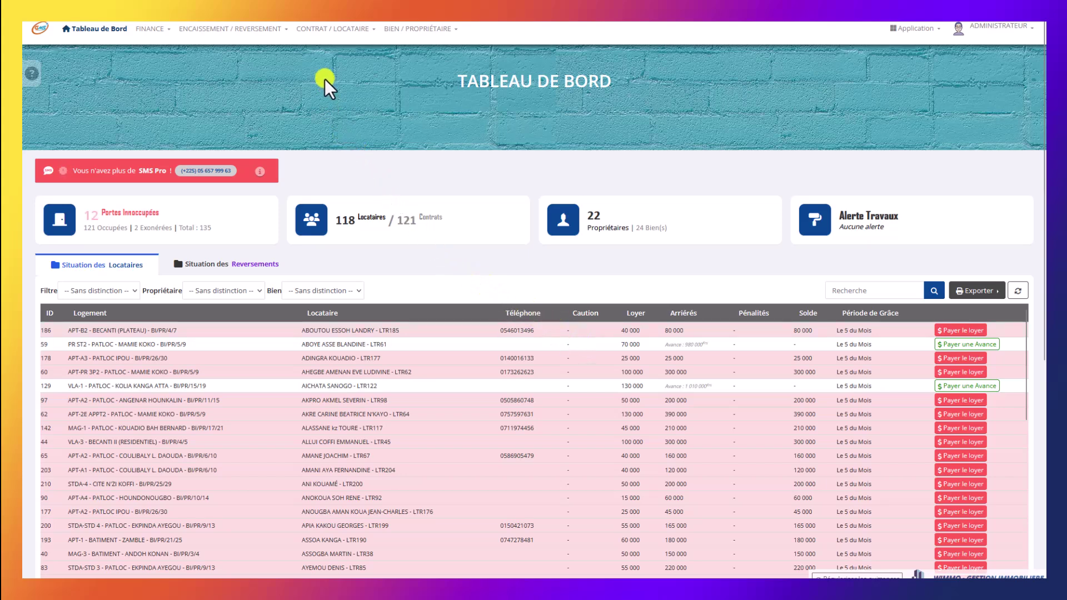
Step: Start a new contract and assign it the available housing unit APT-A1 in the RESIDENCE MANZAN building
left_click(335, 34)
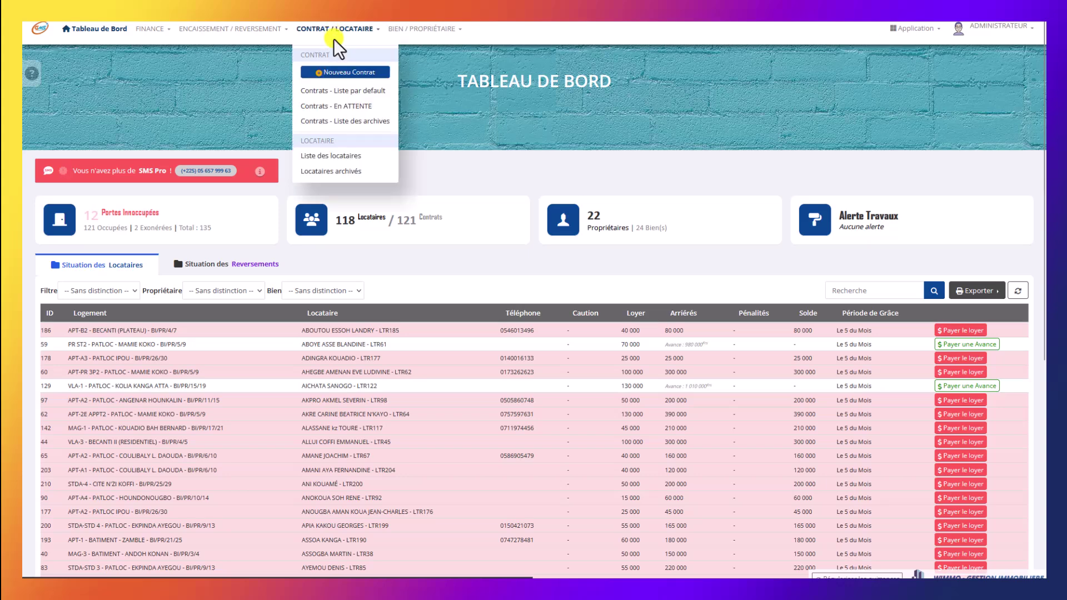
left_click(342, 73)
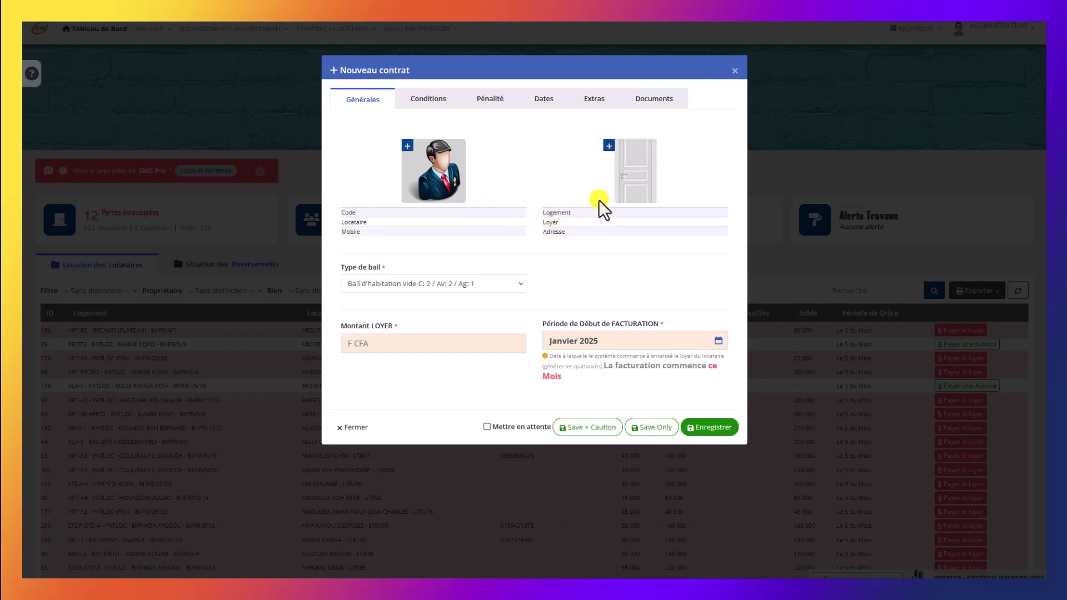
left_click(610, 147)
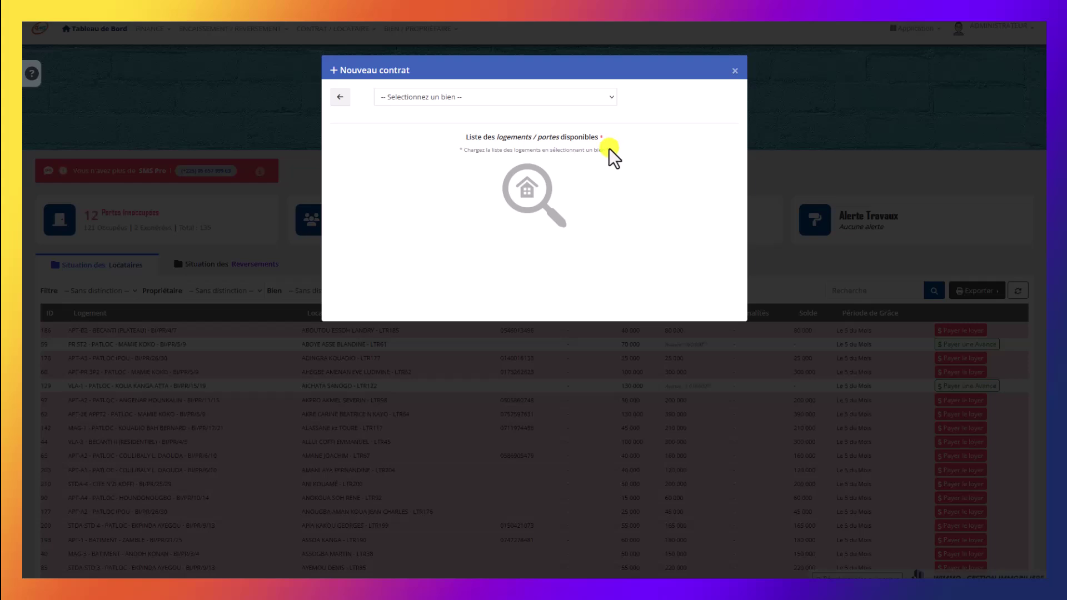
left_click(459, 101)
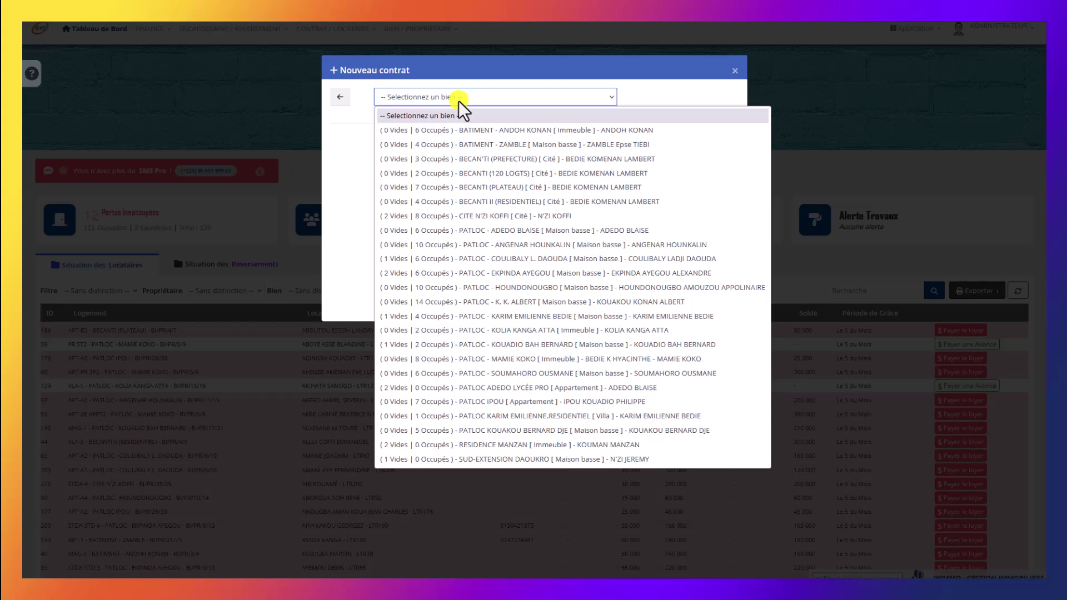
left_click(473, 446)
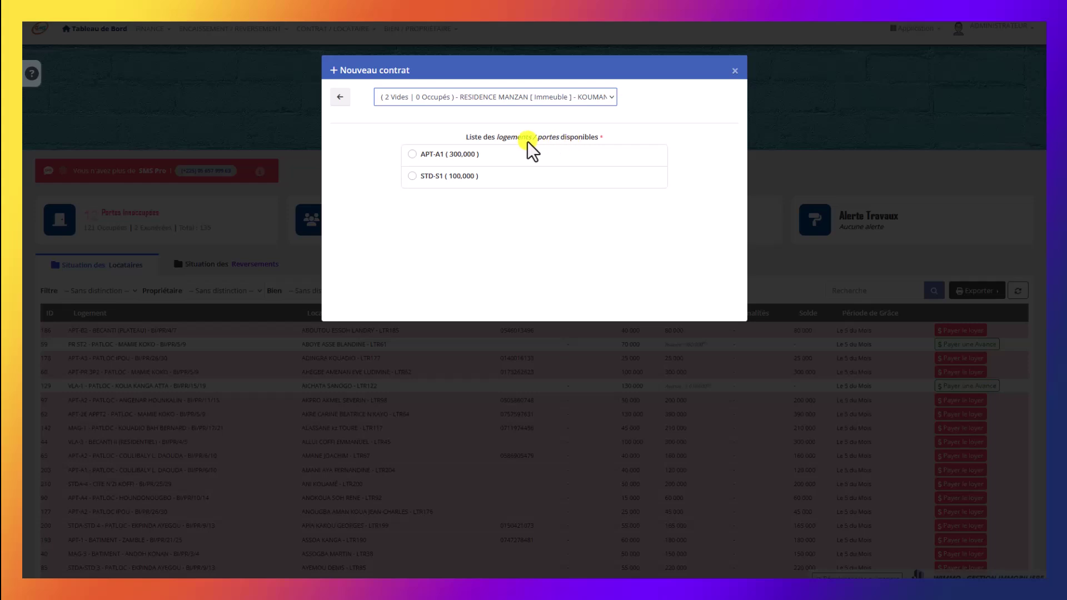
left_click(433, 156)
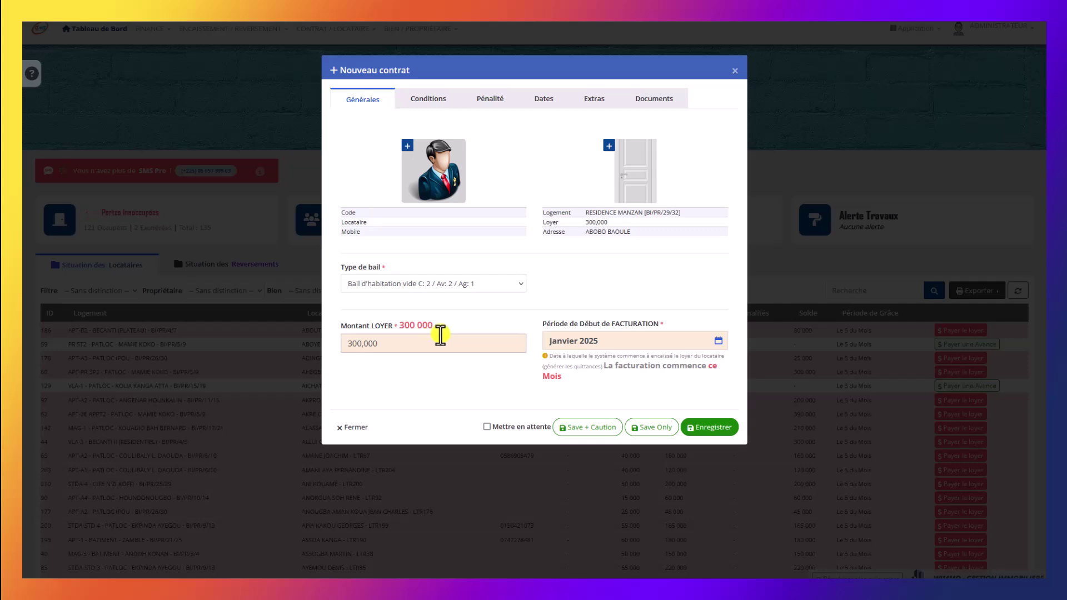
left_click_drag(381, 343, 345, 344)
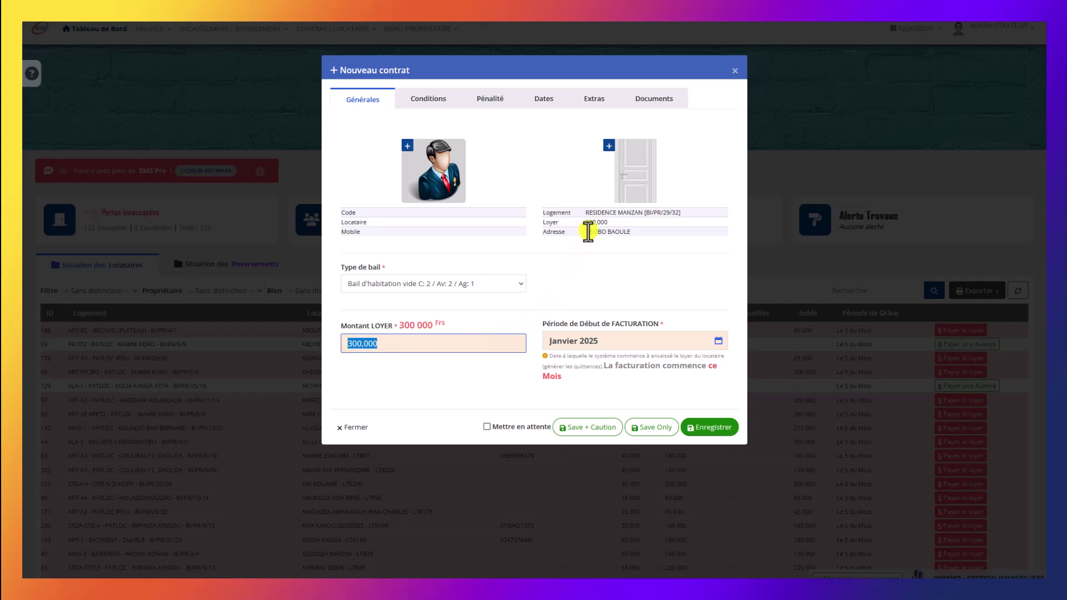
left_click_drag(586, 222, 609, 222)
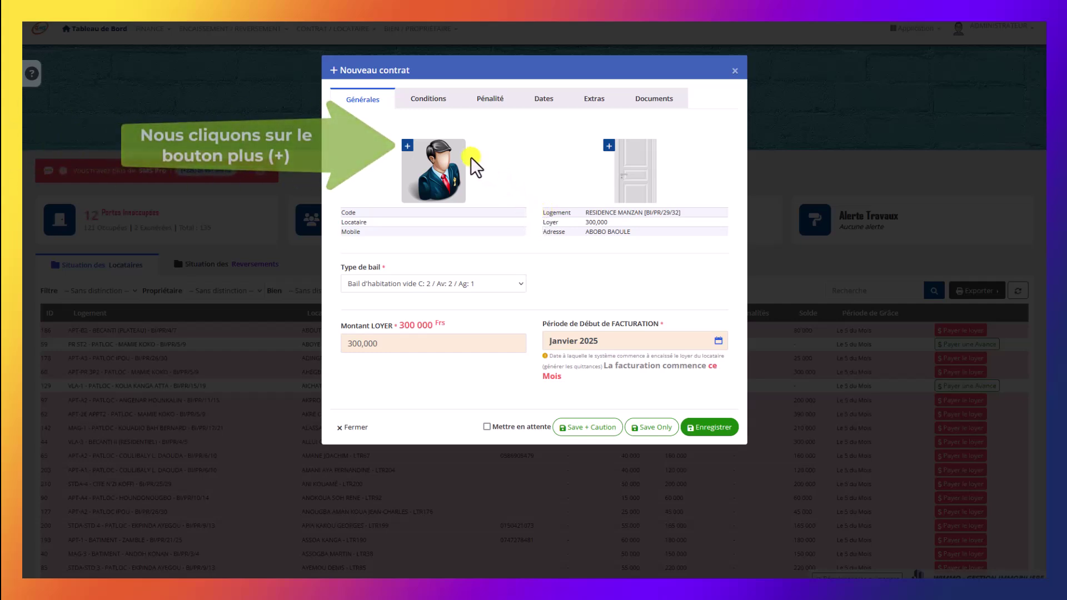
Step: Create a new tenant for the contract with last name, first name and primary contact number, and save the record
left_click(409, 147)
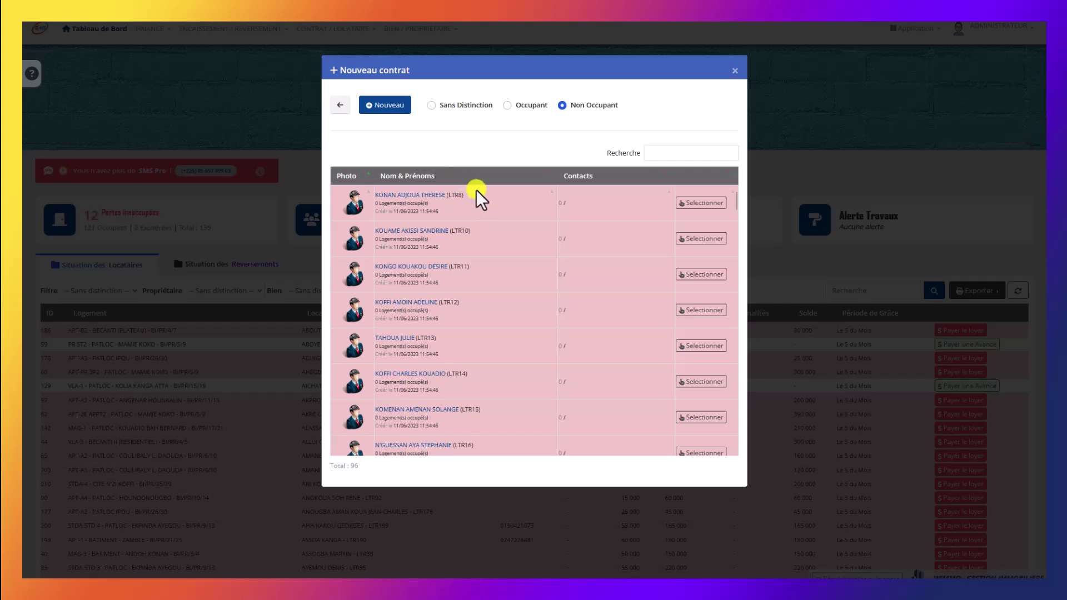
scroll(521, 222, "down", 10)
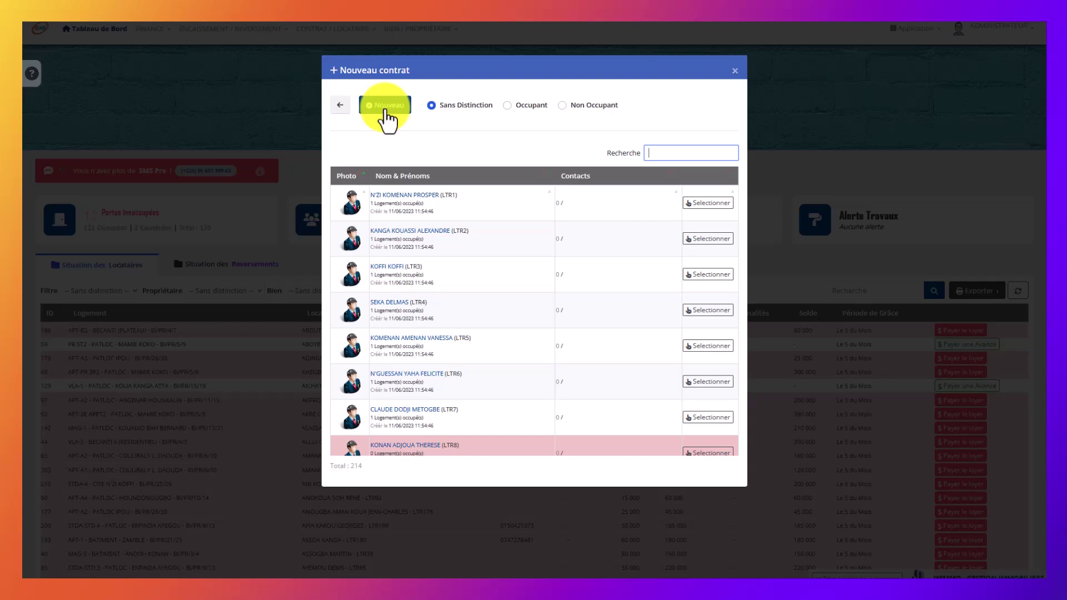
left_click(386, 111)
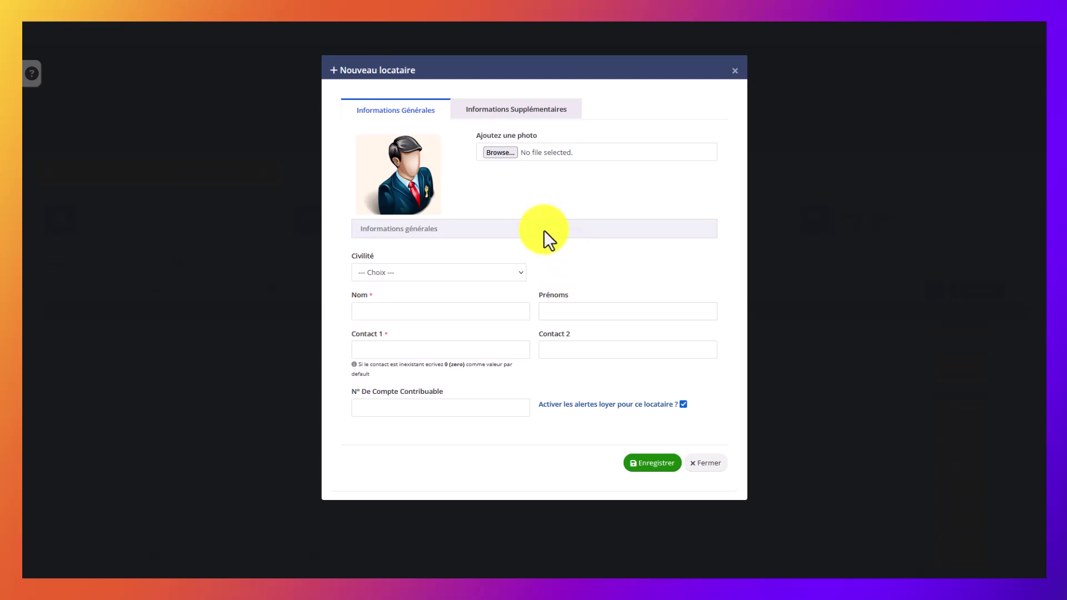
left_click(429, 313)
left_click(429, 313)
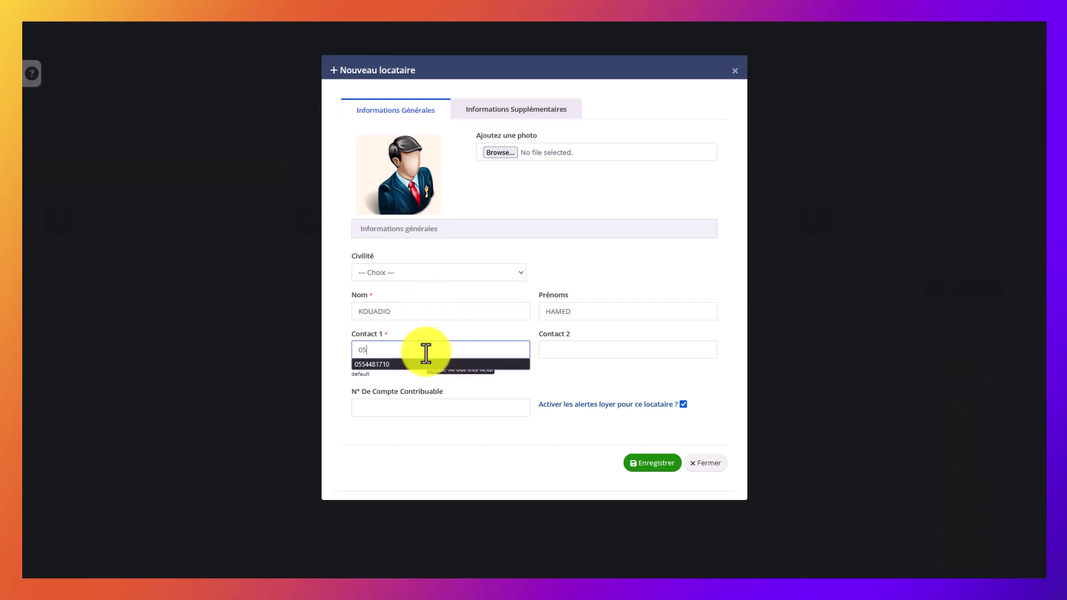
type("222200")
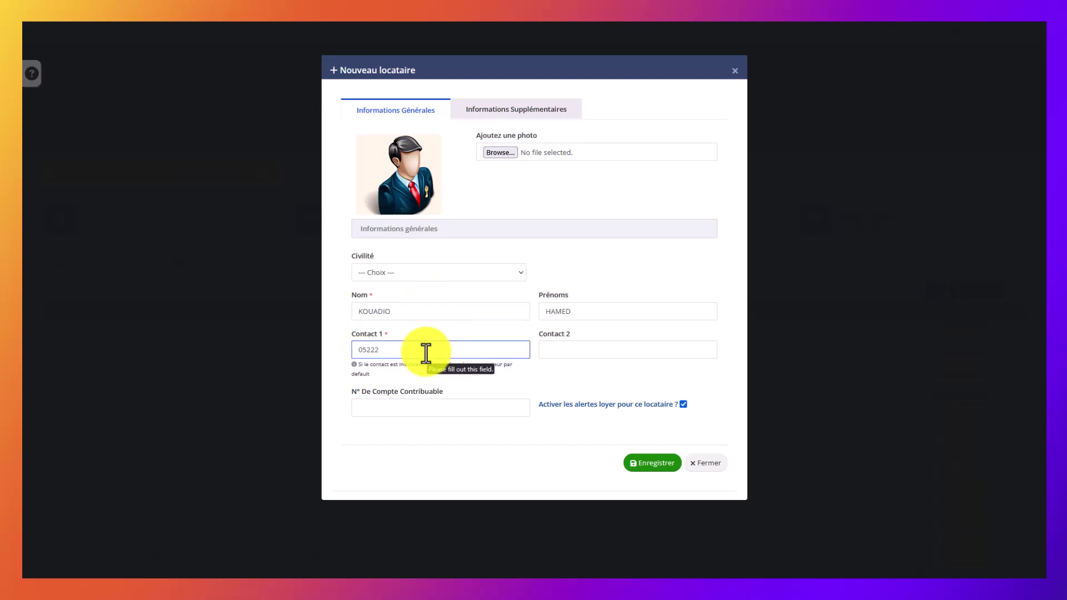
type("00")
left_click(647, 472)
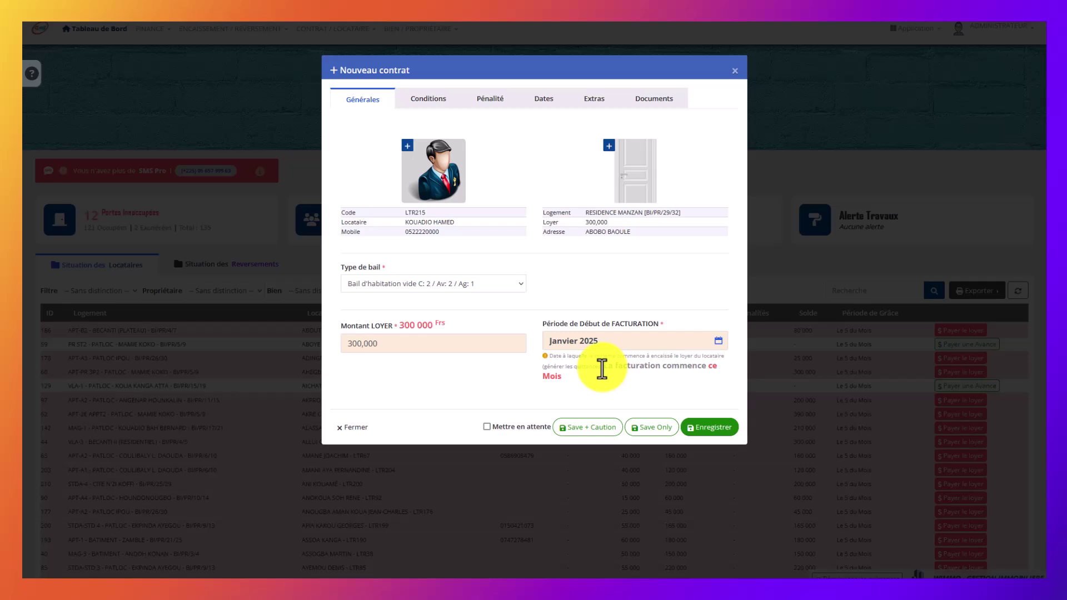
Step: Check the billing start notice, save the new contract with the Enregistrer option and confirm the operation
left_click_drag(603, 368, 604, 379)
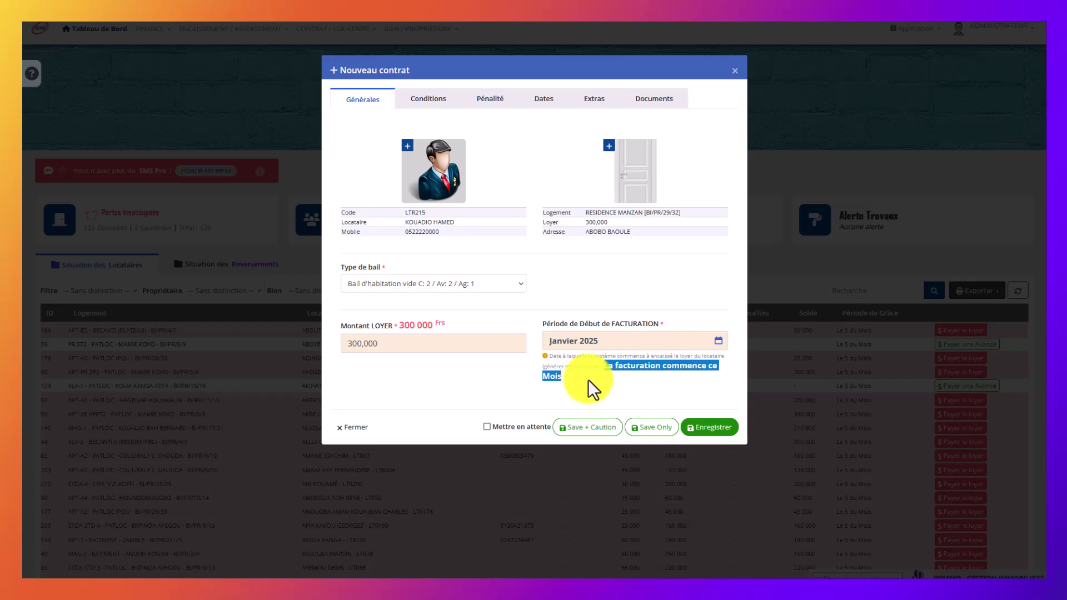
left_click(579, 380)
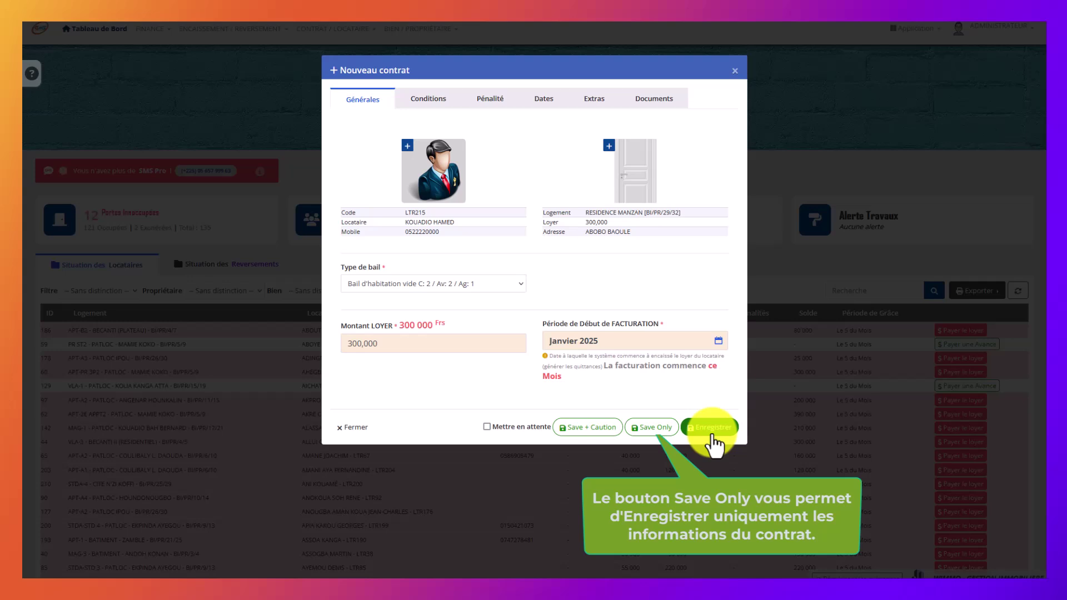
left_click(713, 436)
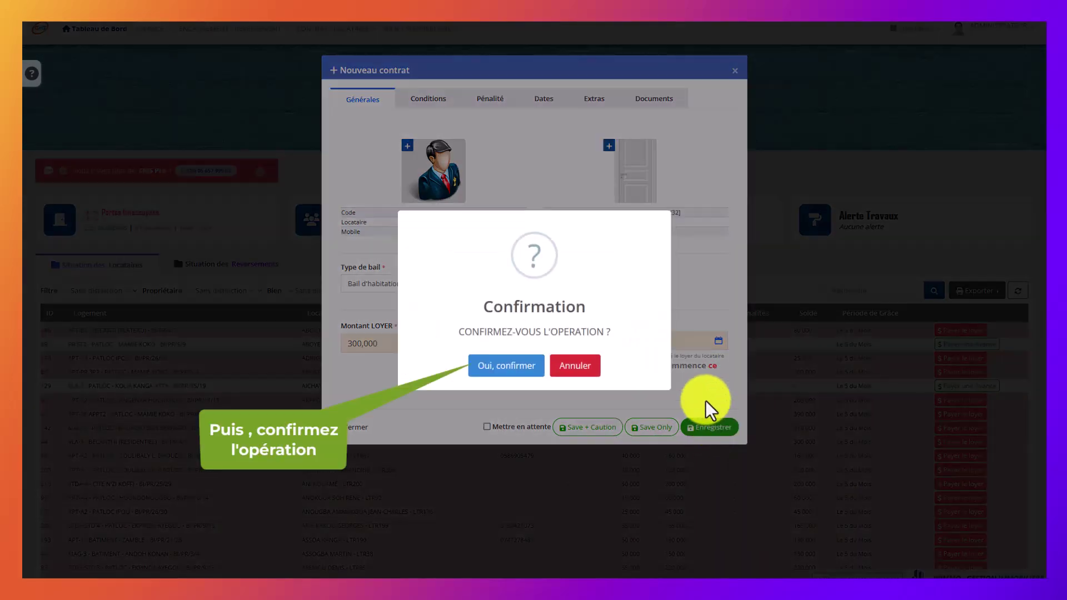
left_click(508, 373)
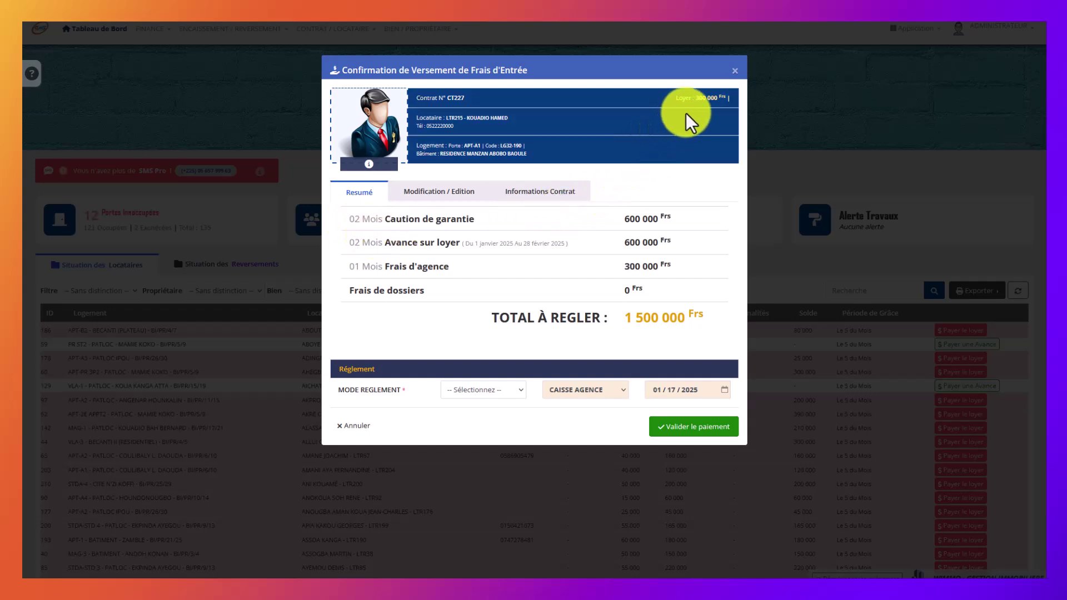
Step: Review the rent and deposit months in the entry fee summary and set the payment mode to Espèce
left_click_drag(690, 100, 726, 100)
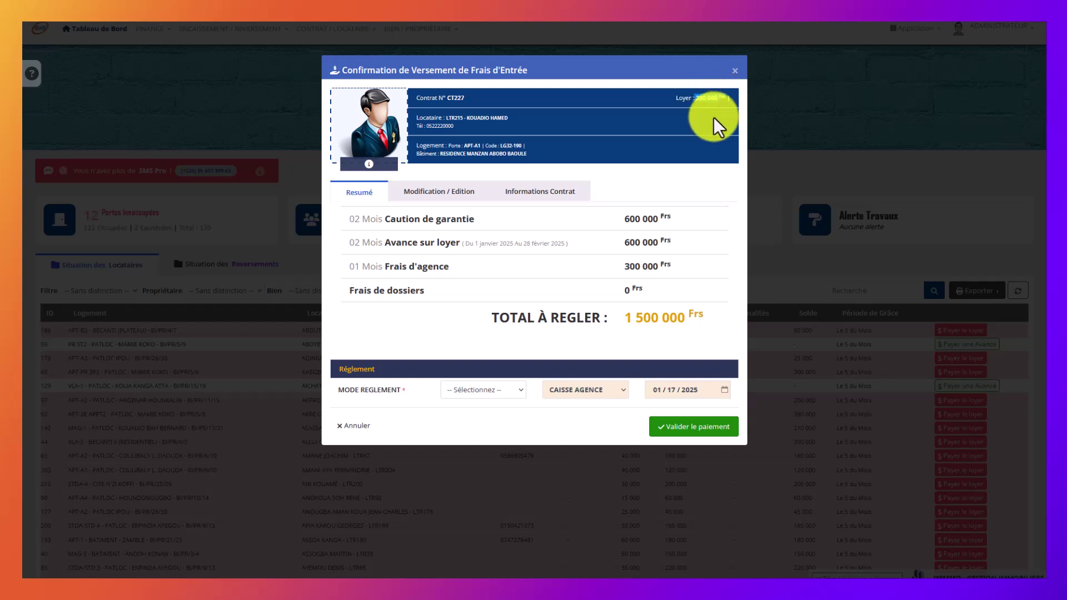
left_click_drag(350, 219, 387, 219)
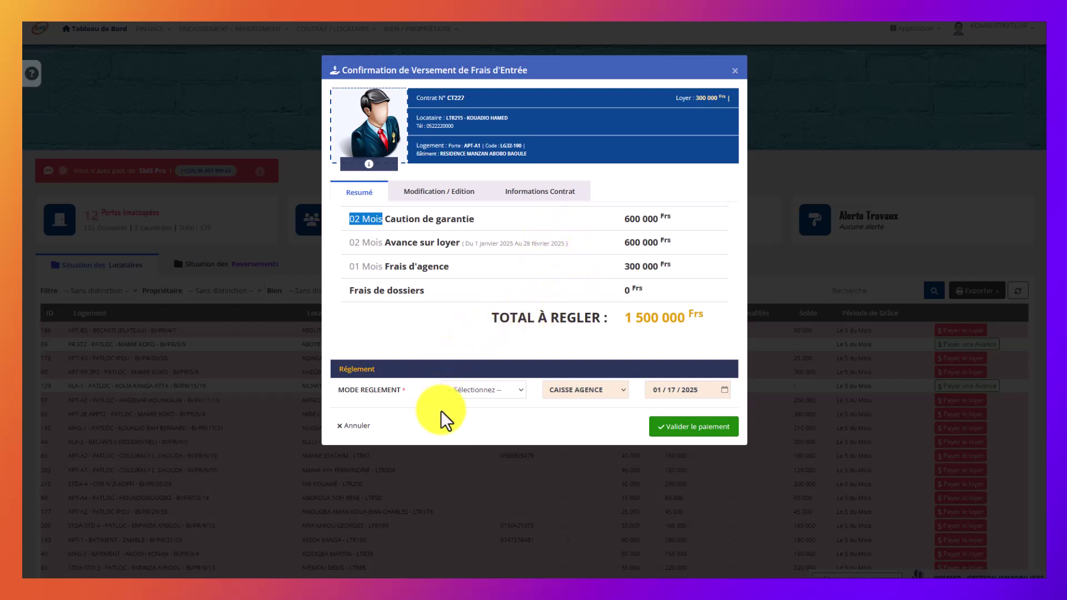
left_click(484, 390)
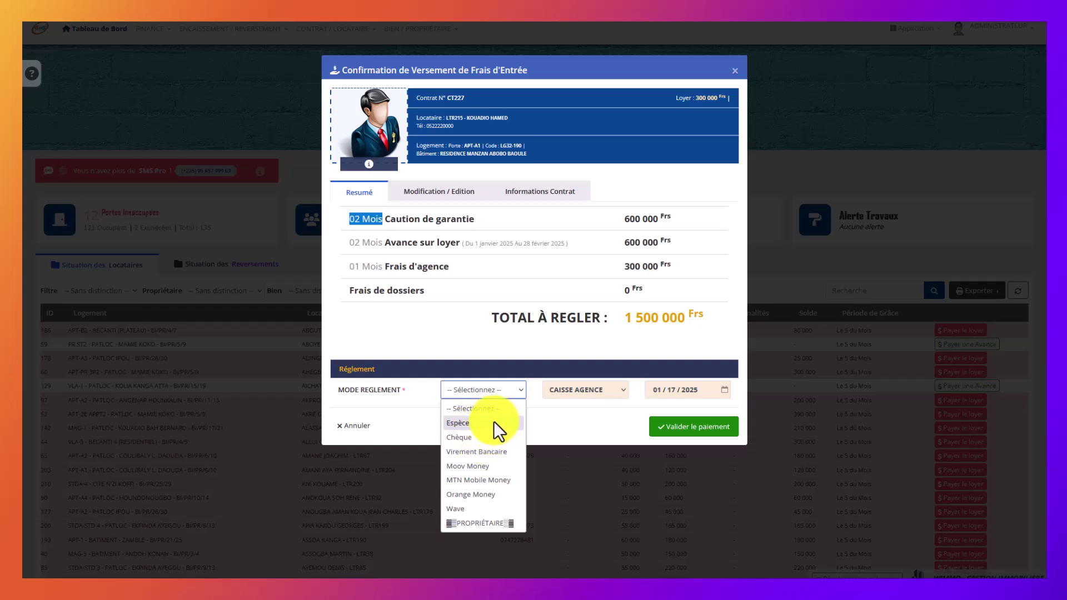
left_click(493, 421)
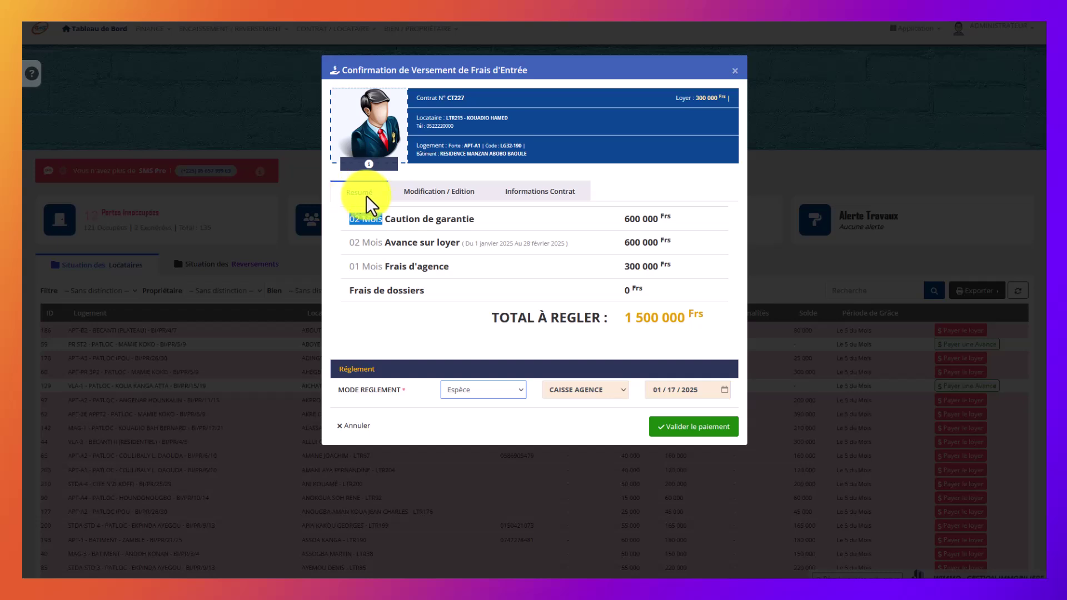
Step: Set the Frais de Dossiers to 5000 and check the amount in the entry fee summary
left_click(442, 203)
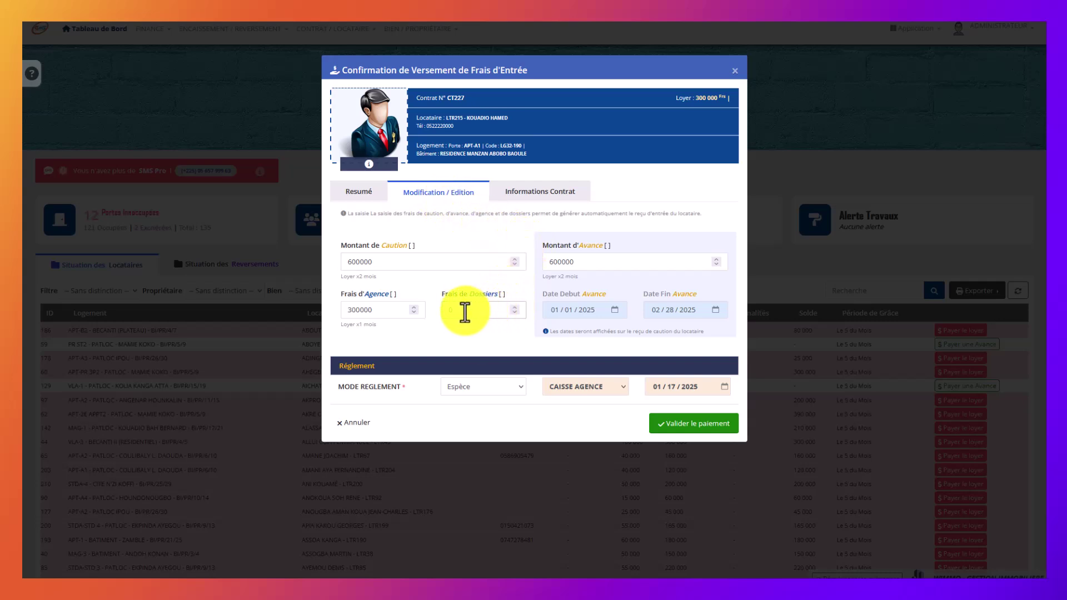
left_click_drag(465, 311, 430, 310)
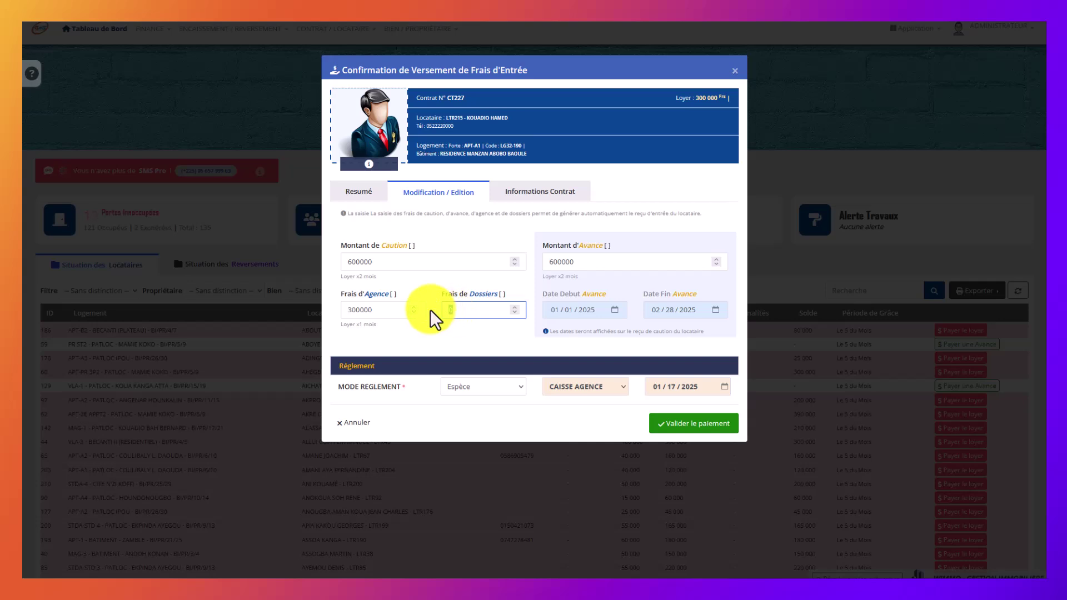
type("5000")
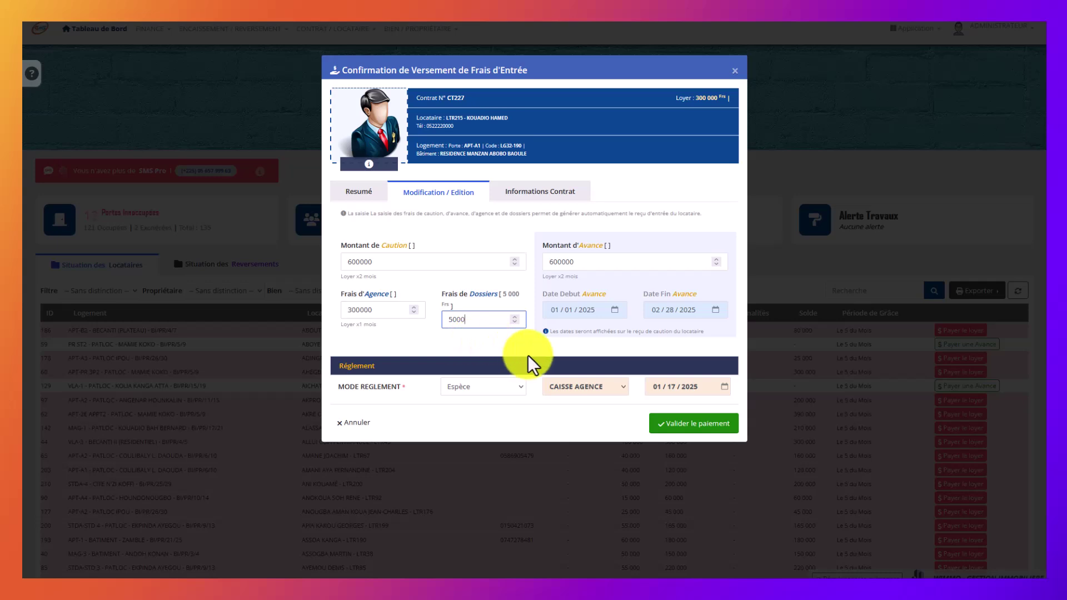
left_click(358, 195)
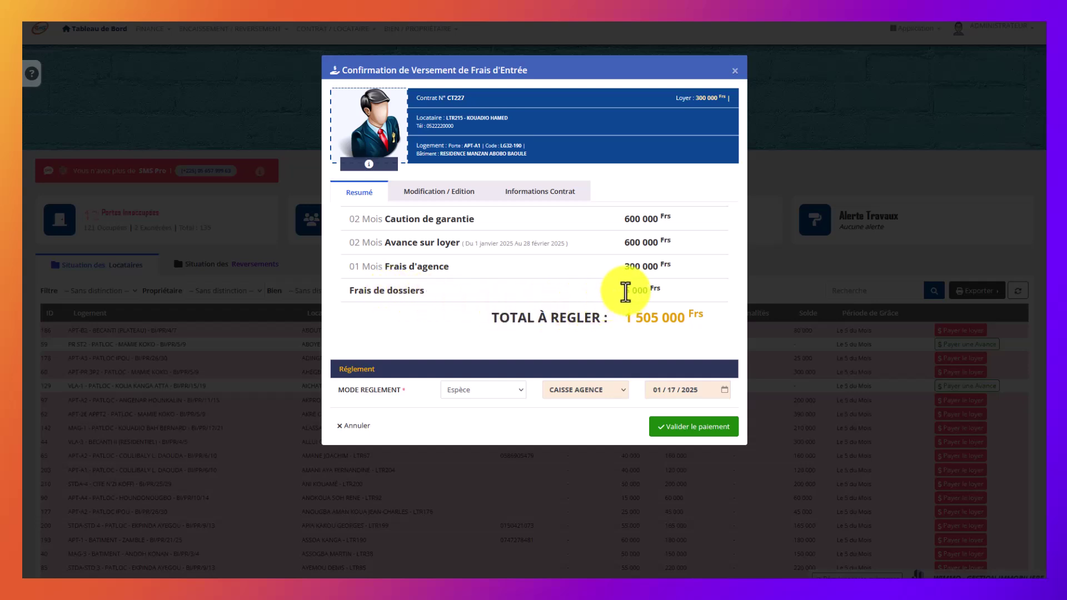
left_click_drag(625, 290, 673, 290)
left_click(676, 290)
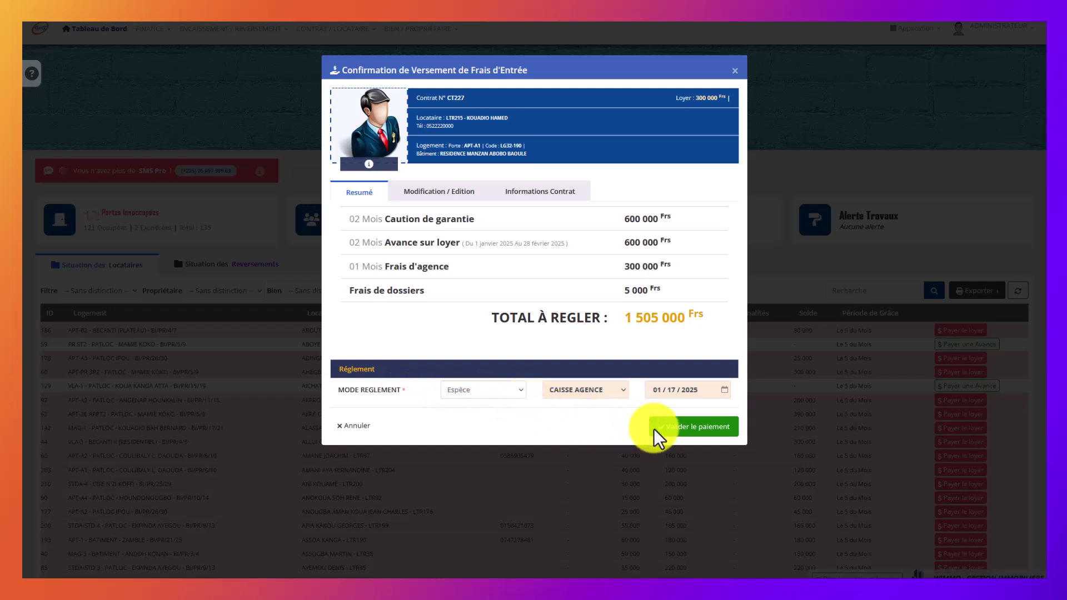
Step: Validate and confirm the entry fee payment, and open the printable deposit receipt
left_click(692, 430)
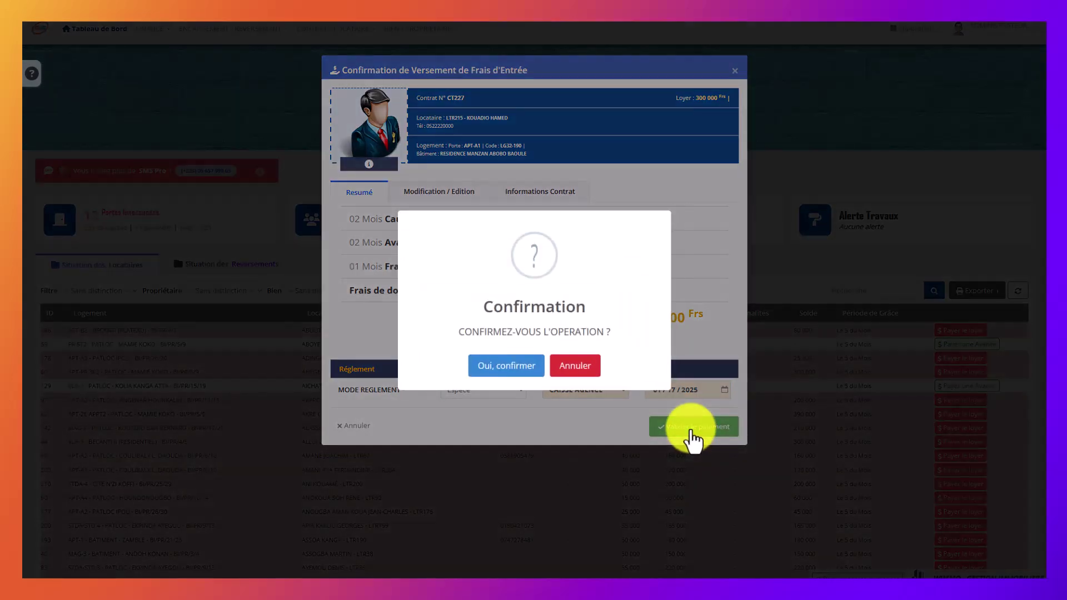
left_click(510, 367)
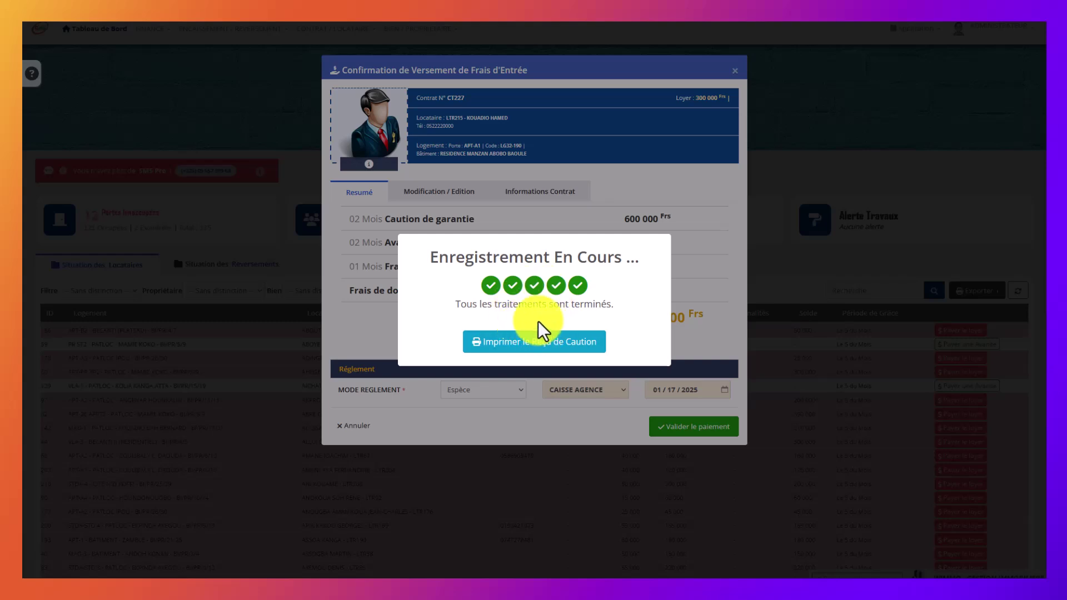
left_click(529, 350)
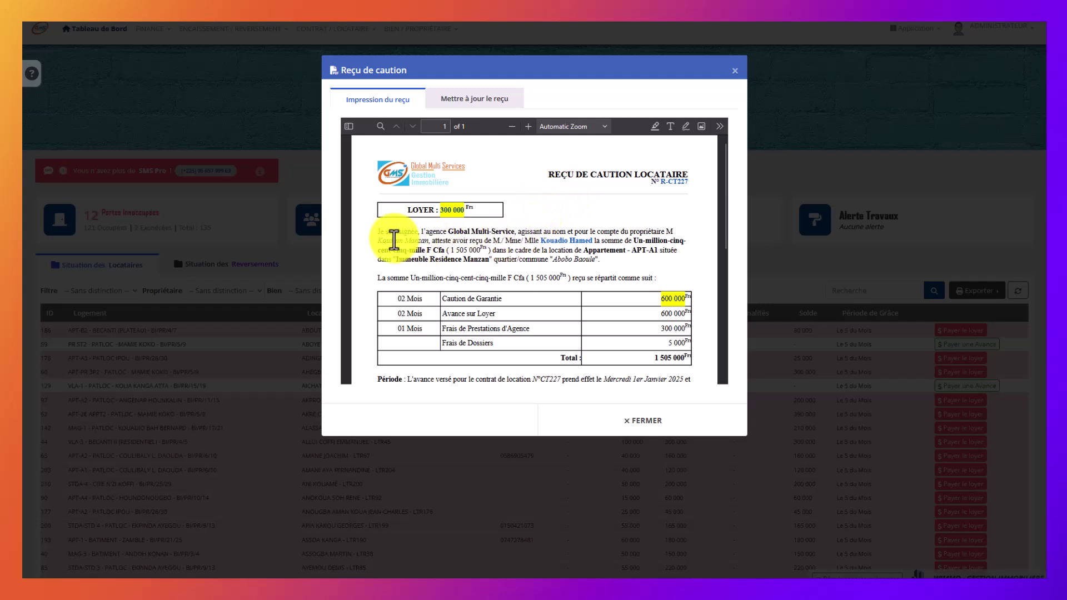
Step: Read the deposit receipt's fee breakdown, advance period and payment history, and close it
scroll(528, 285, "down", 4)
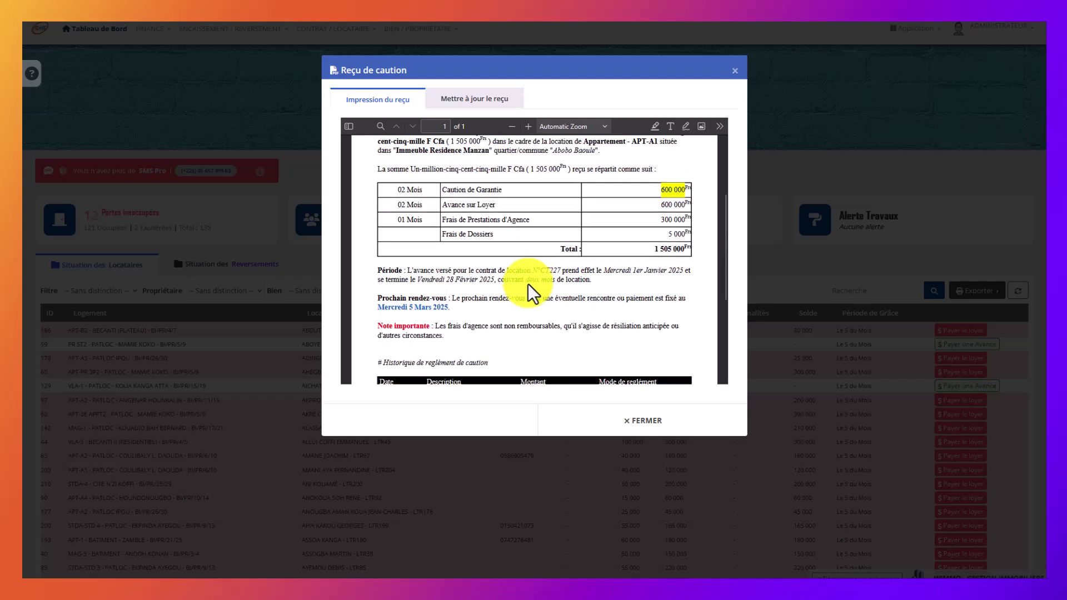
scroll(528, 285, "up", 2)
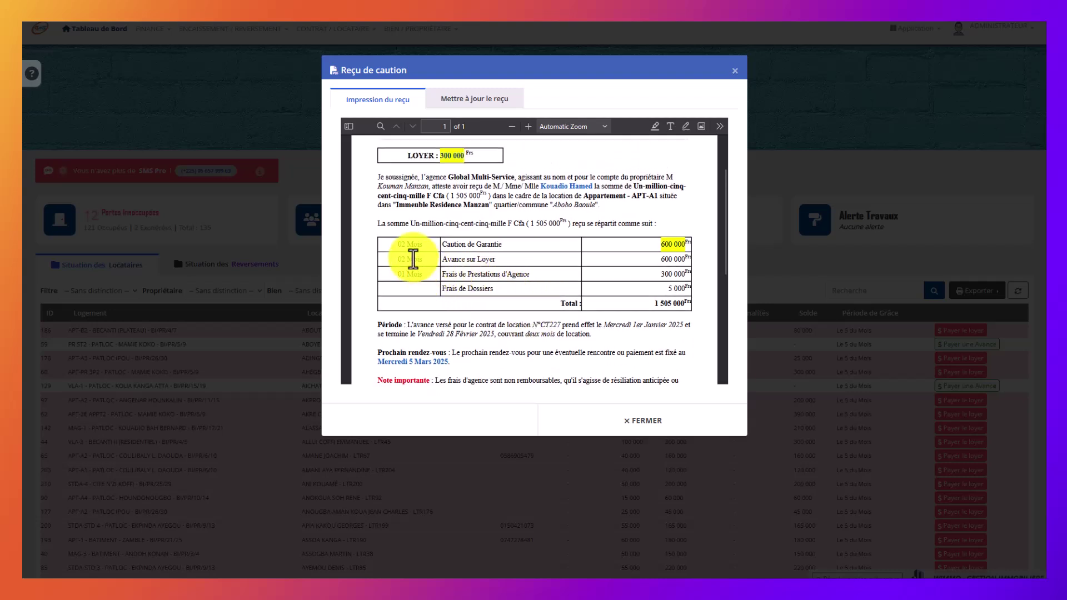
scroll(401, 249, "down", 8)
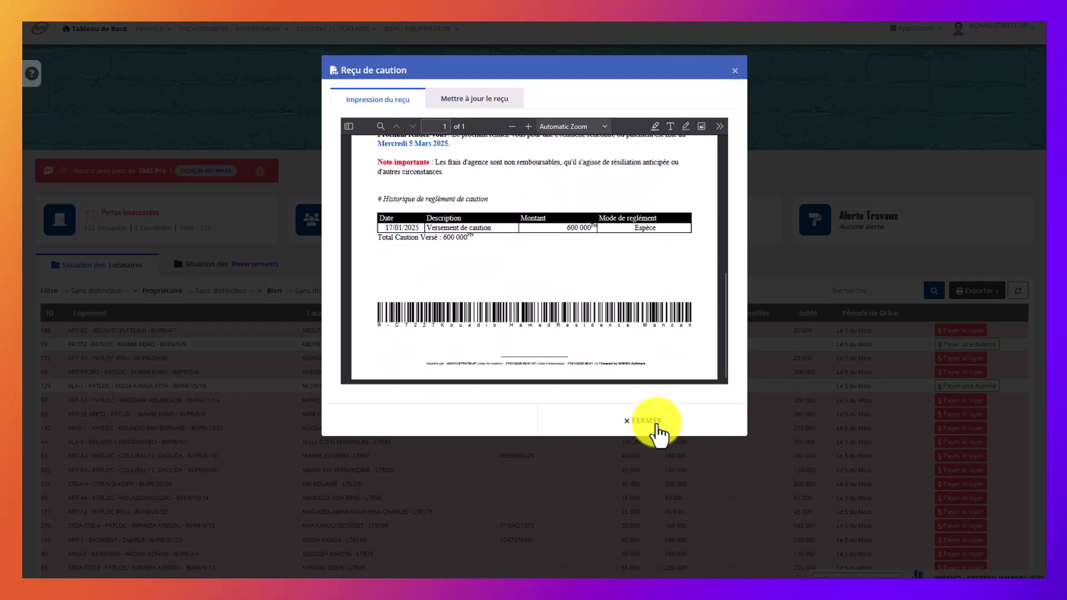
left_click(645, 421)
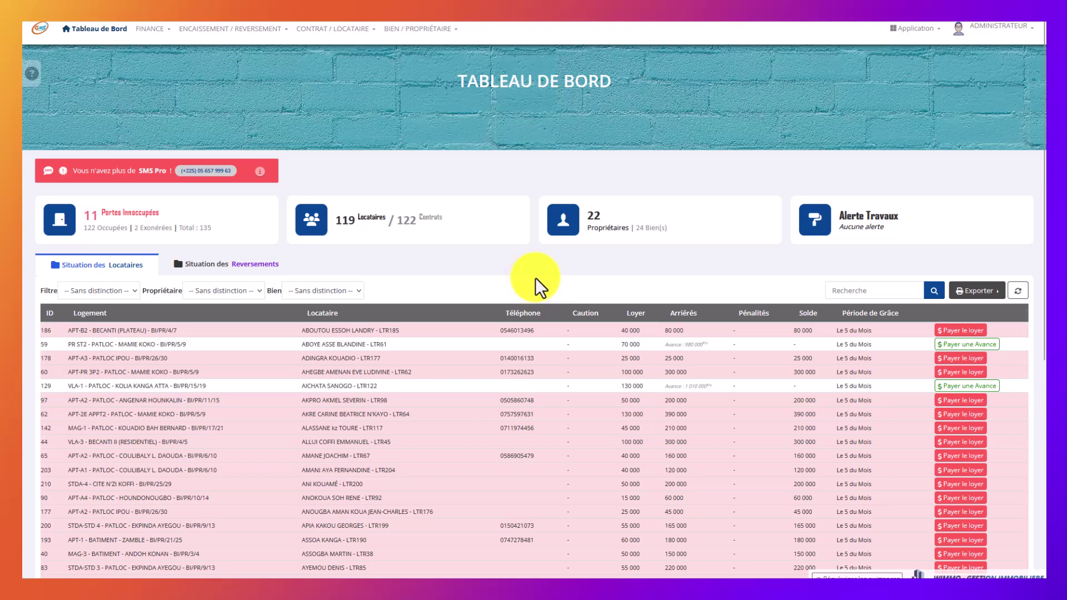
Step: Search the dashboard's tenant situation list for the new tenant by first name
left_click(868, 290)
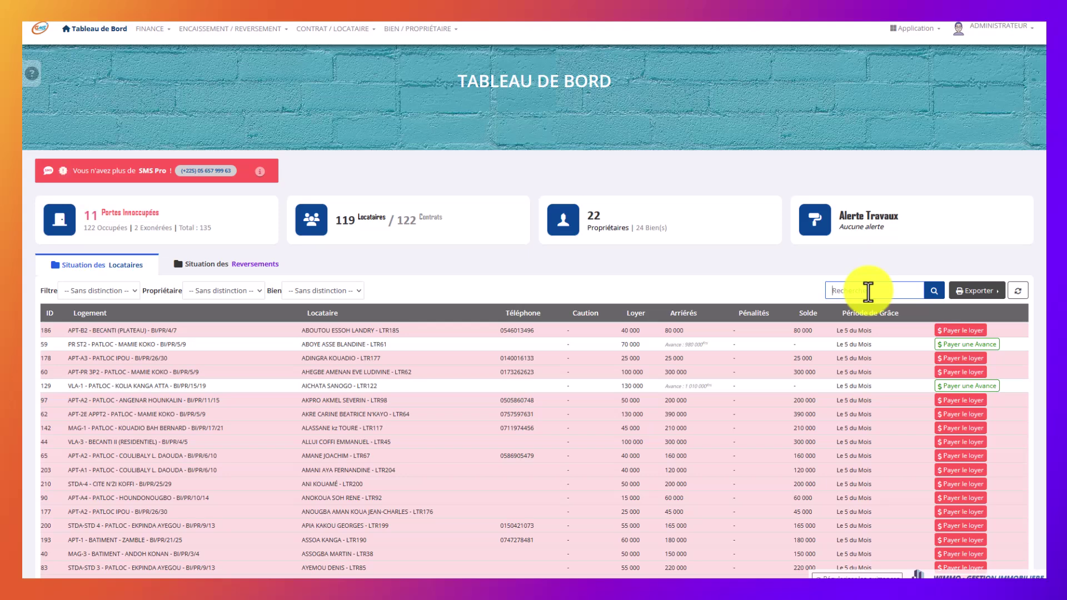
type("hamed")
key("Return")
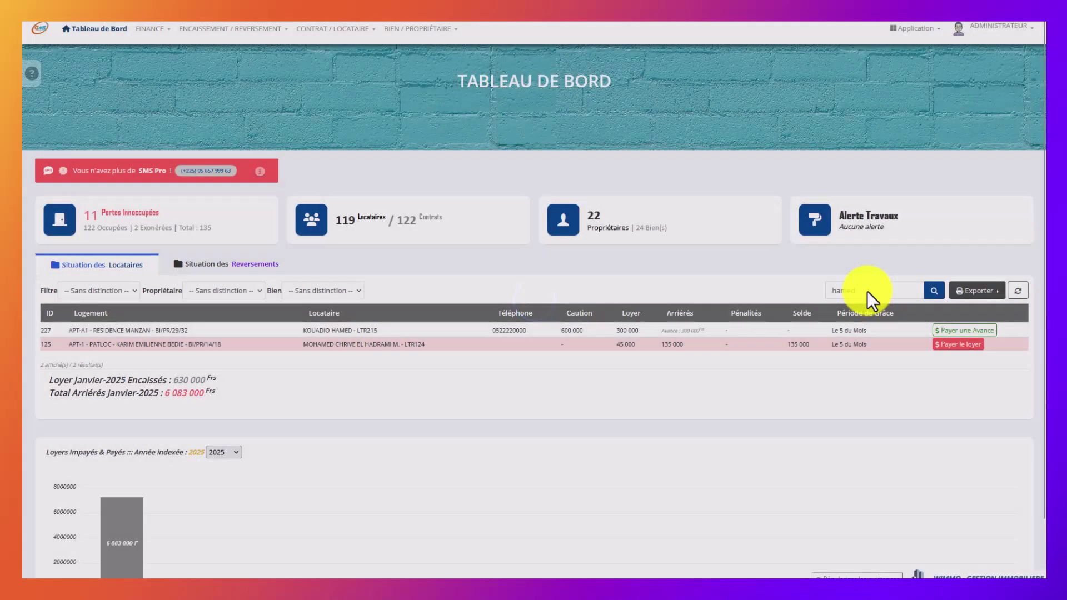